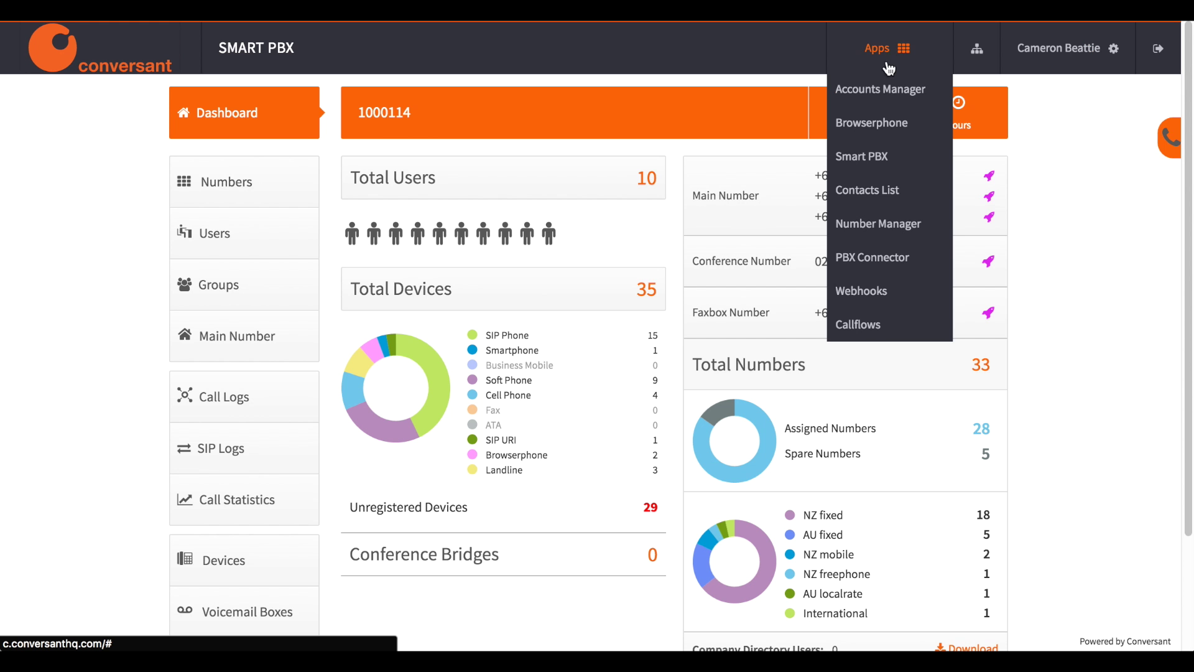
click(560, 373)
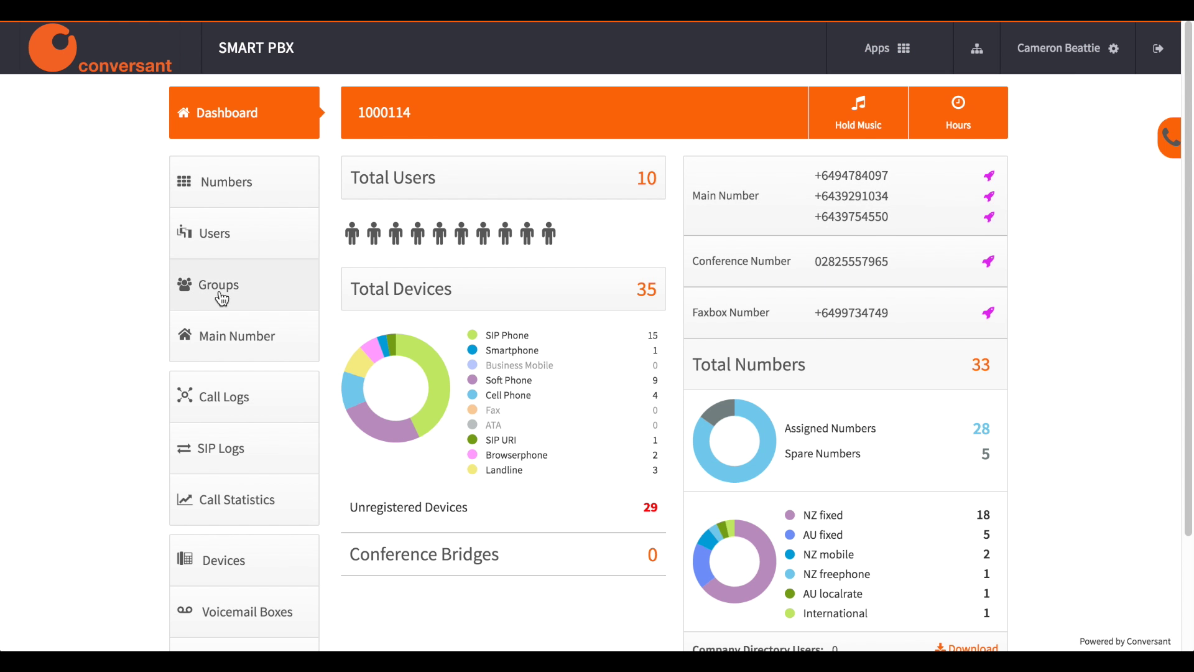
click(224, 234)
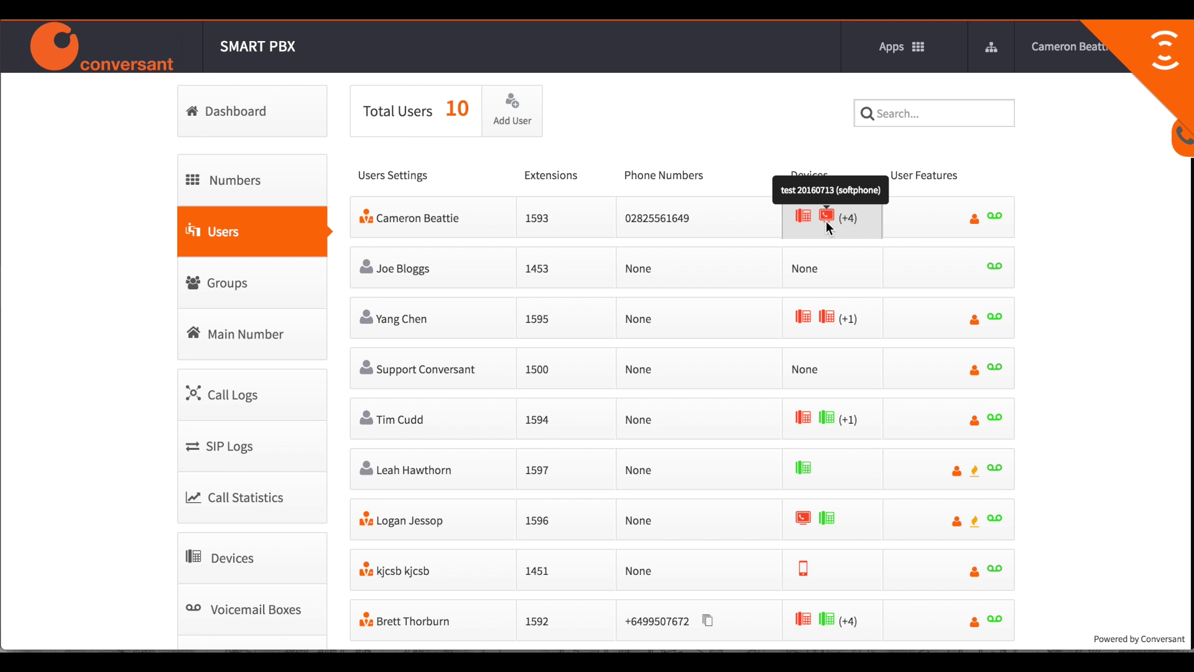
click(826, 221)
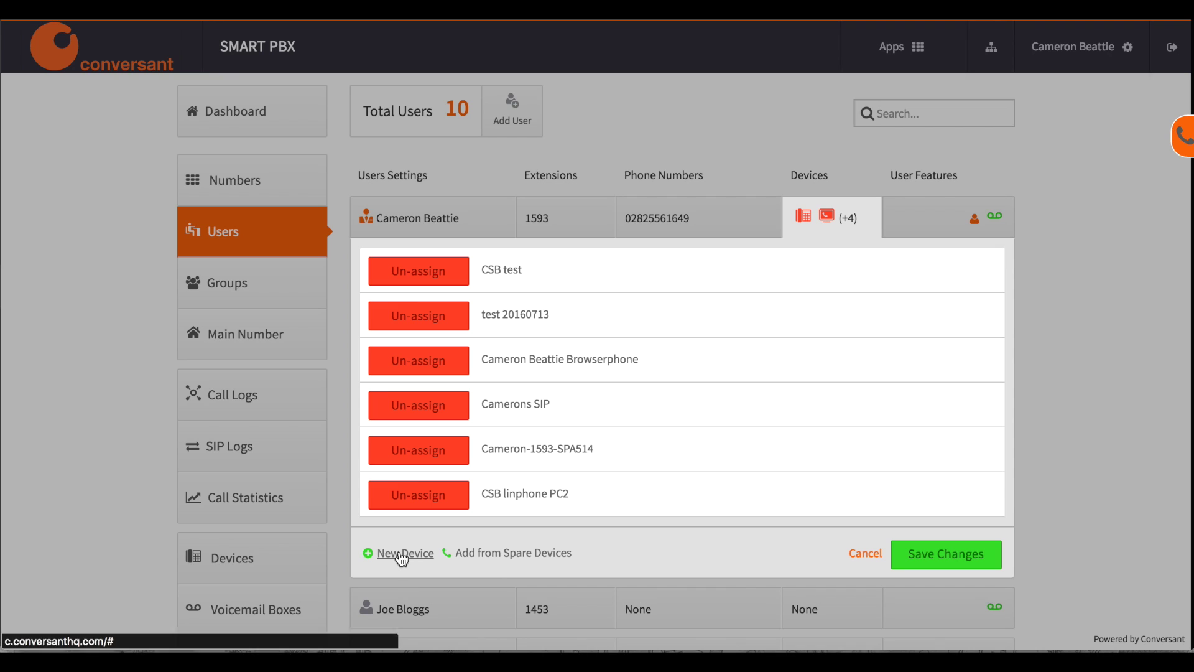
click(402, 555)
scroll(401, 557, down, 2)
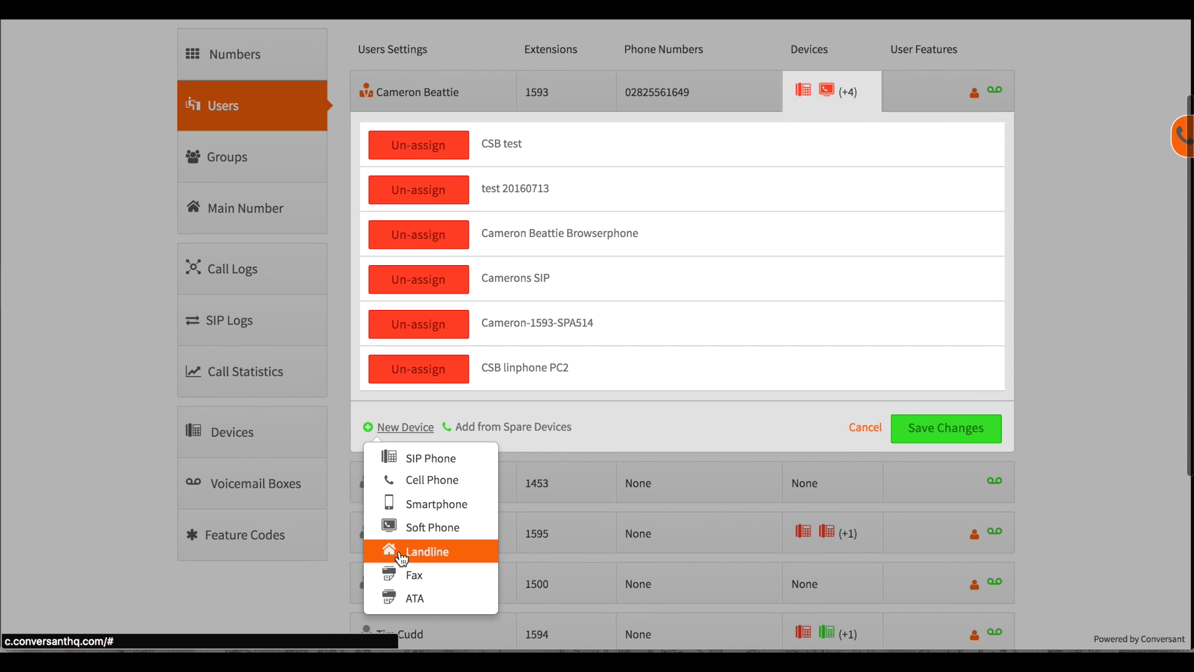
Add a Soft Phone named Cameron's Softphone and select its generated SIP password and username.
click(410, 525)
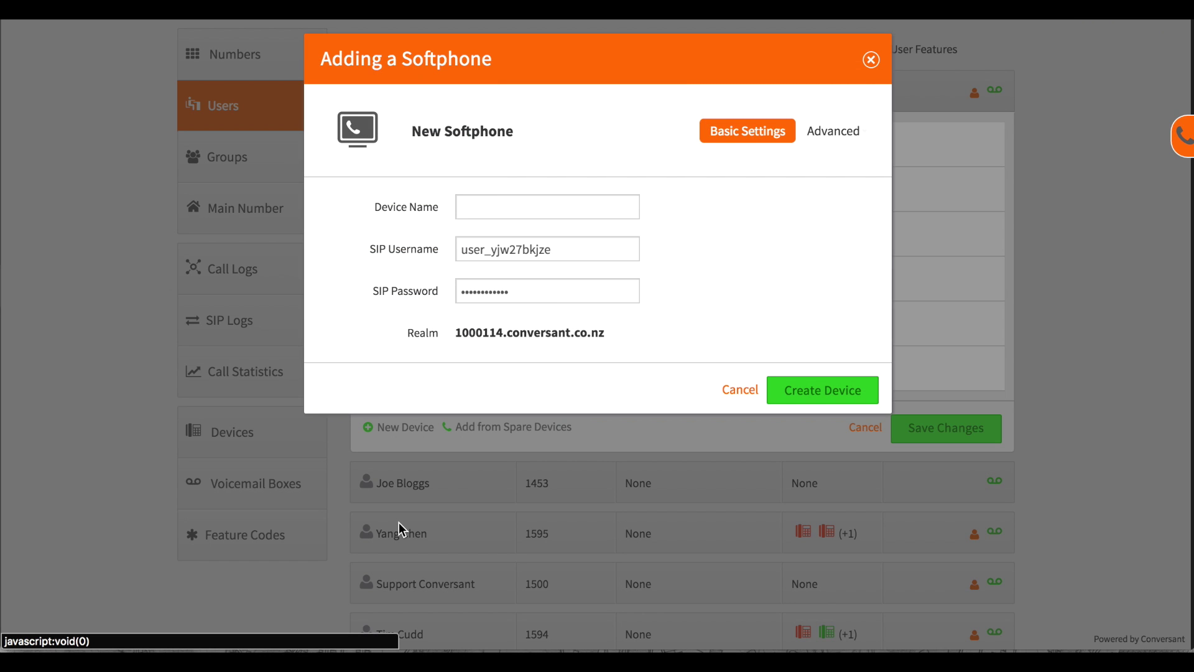
click(493, 210)
text(Cameron's Softphone)
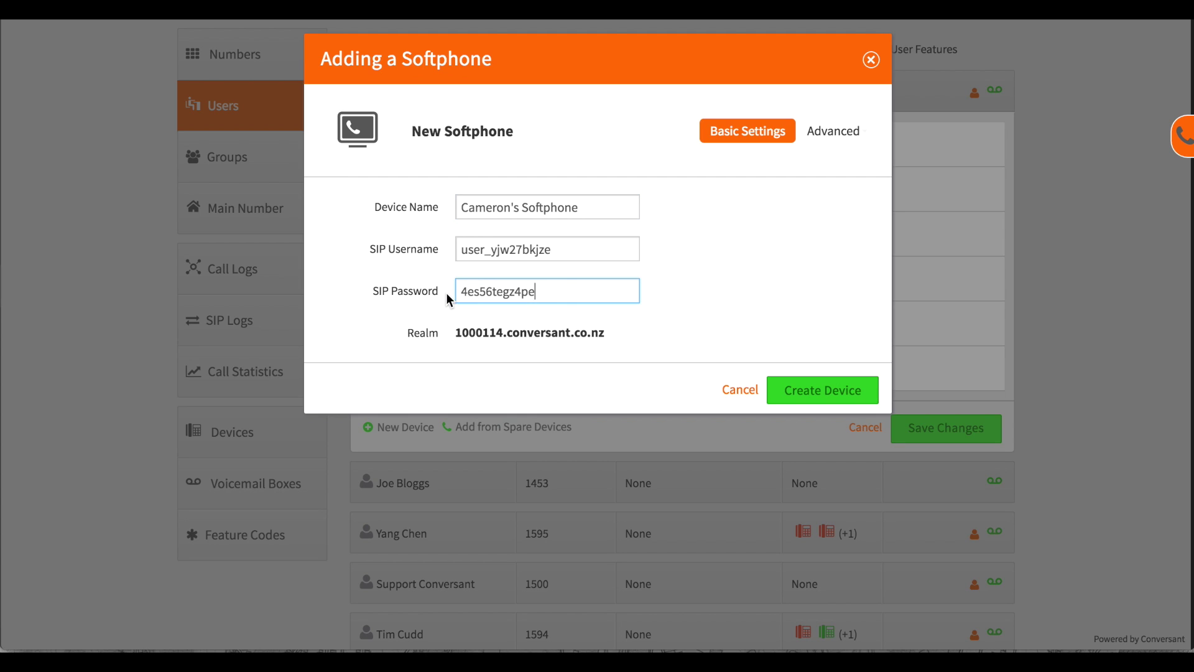
drag(560, 292, 463, 292)
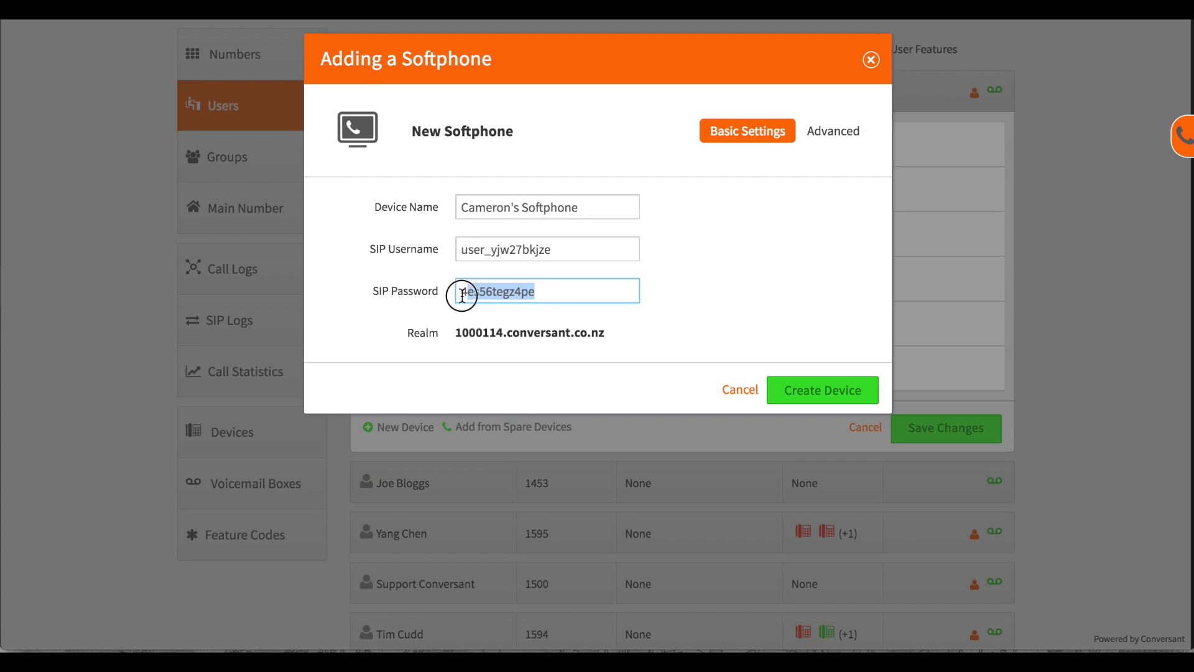
click(465, 260)
drag(553, 250, 455, 249)
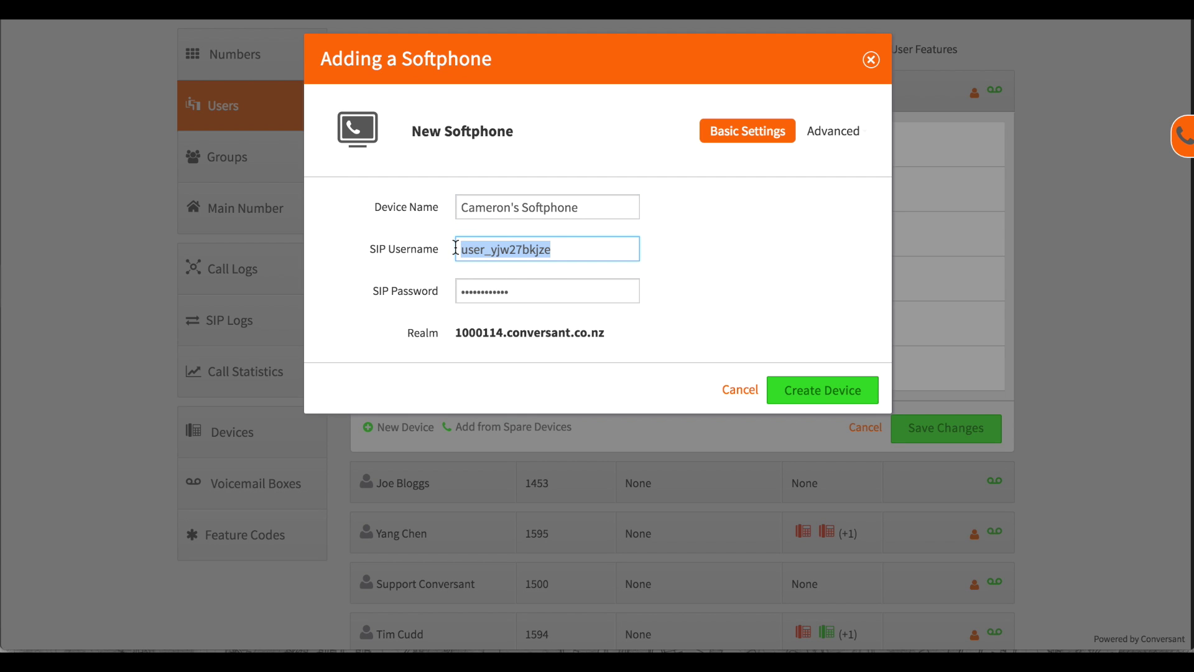
click(611, 331)
drag(607, 333, 453, 333)
click(709, 355)
click(829, 390)
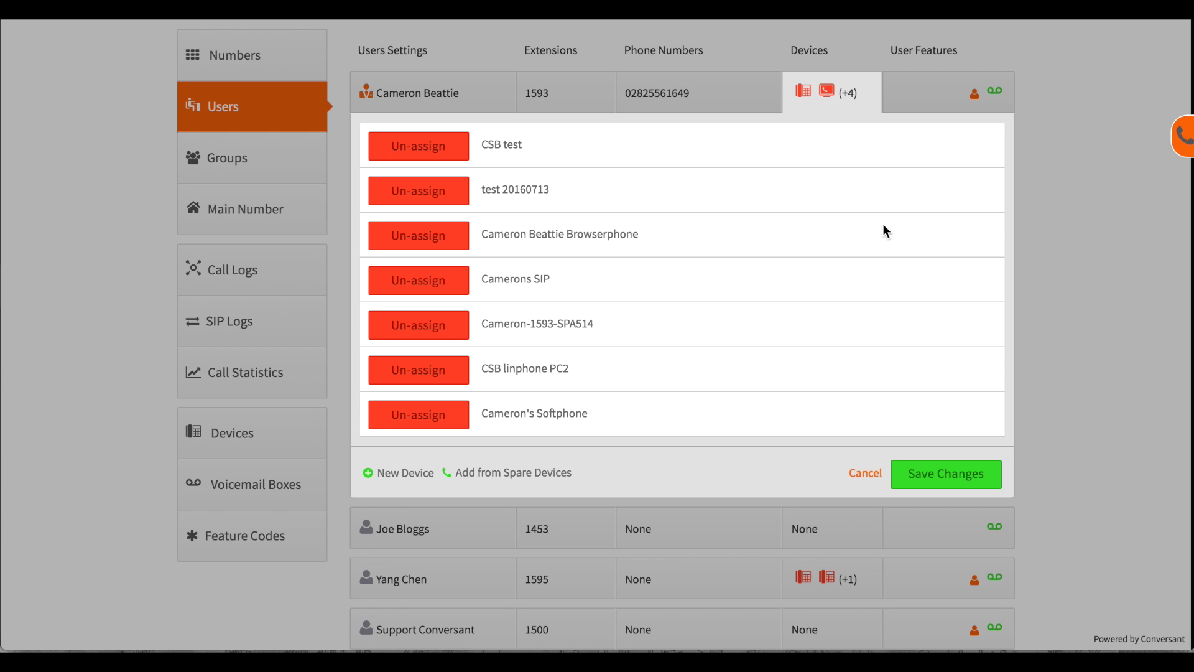
click(947, 473)
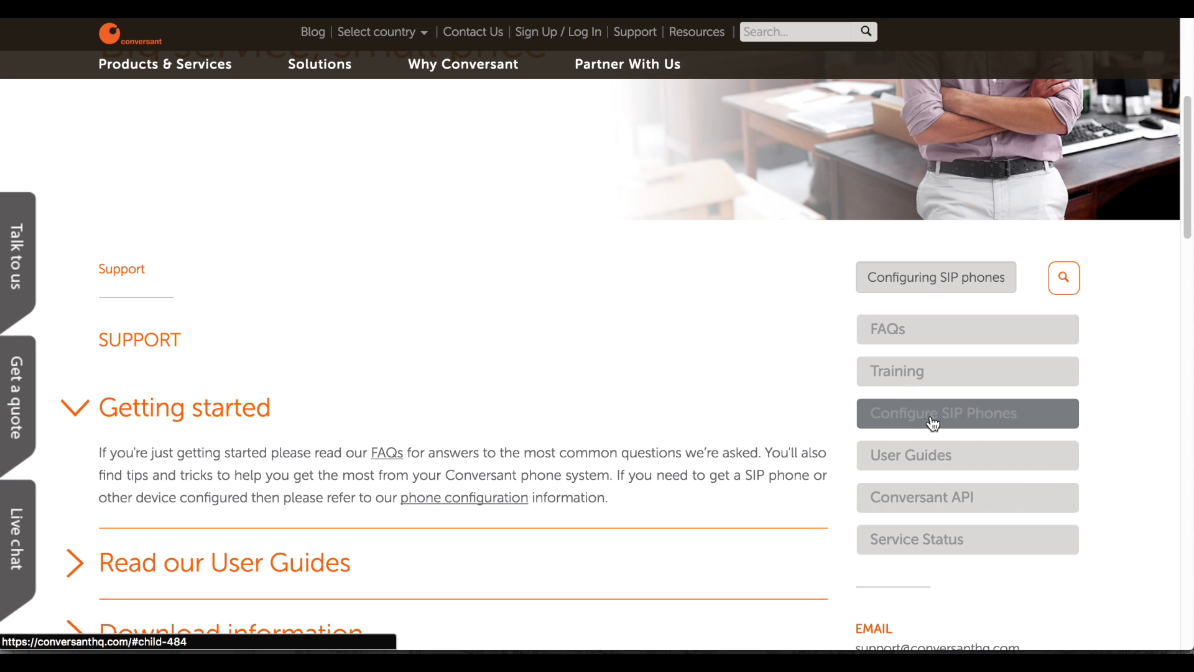
scroll(933, 422, down, 2)
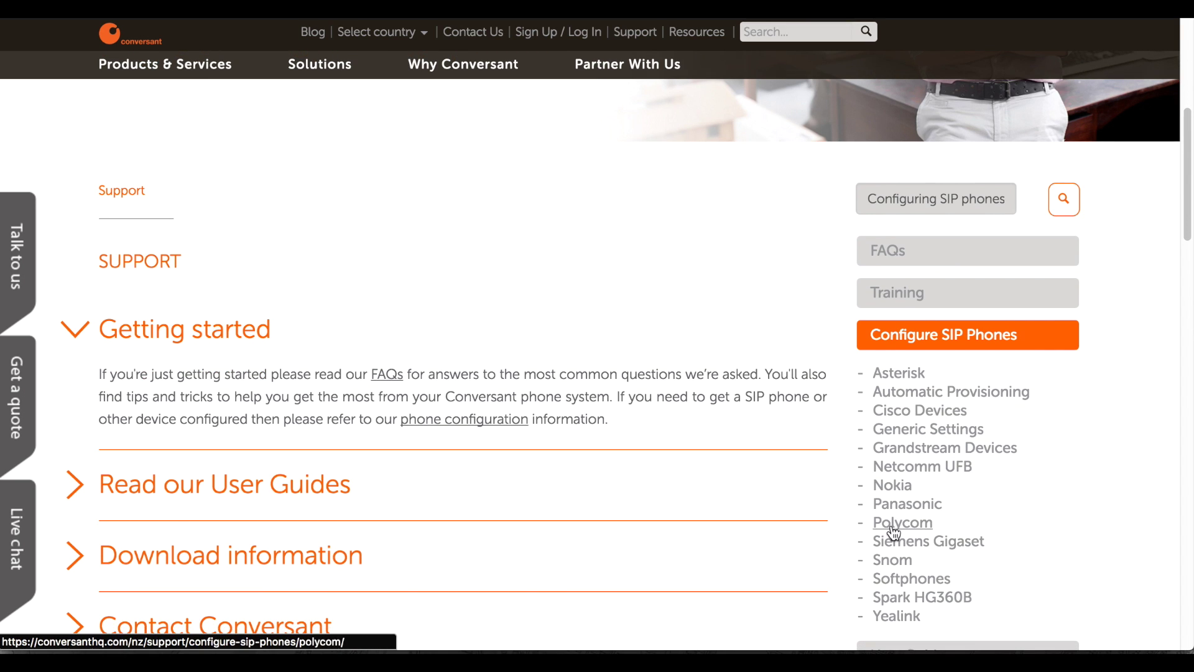
Expand the Softphones guides and open the Computers configuration guide.
click(889, 583)
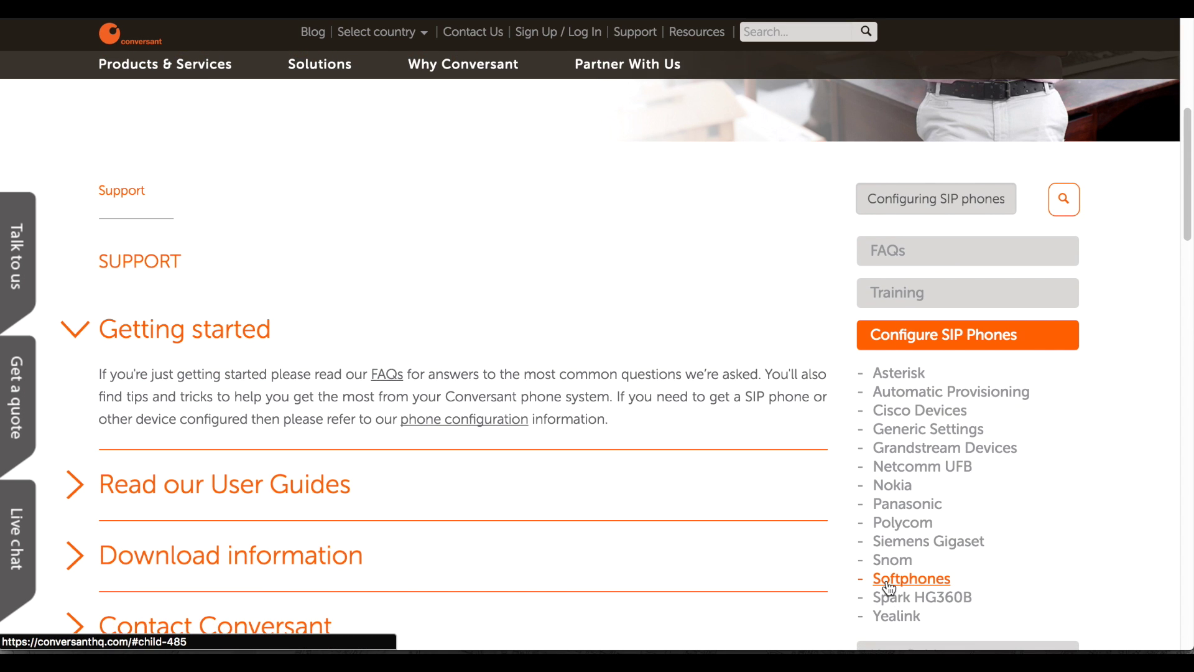
click(896, 604)
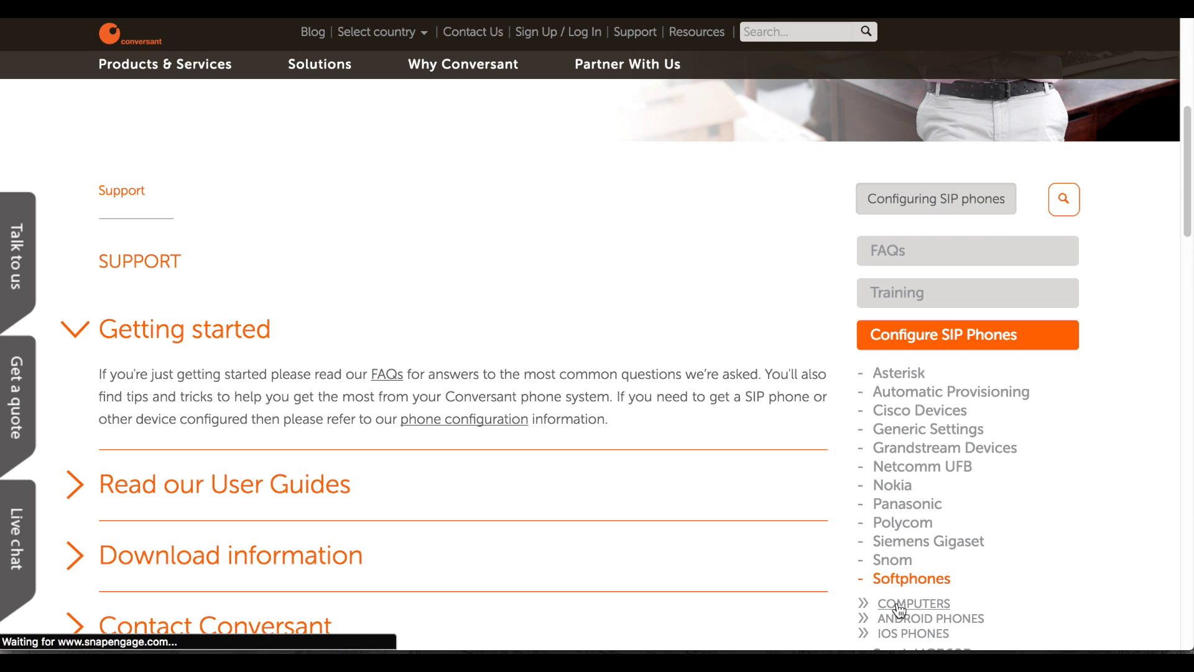